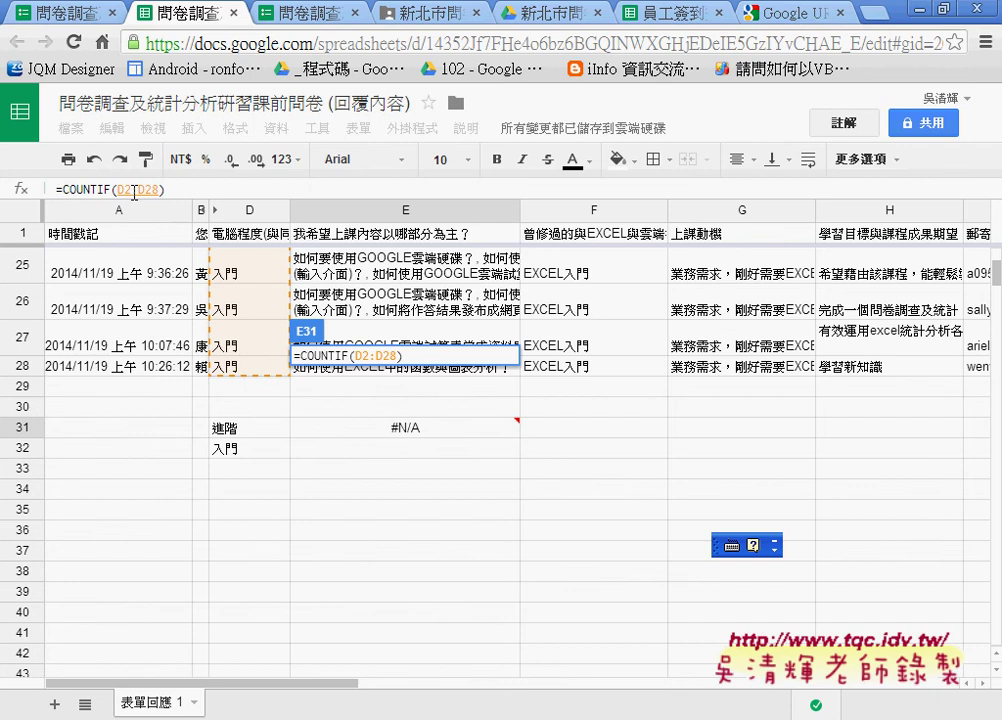
Step: Finish E31 as =COUNTIF(D2:D28,D31) so it returns 9 進階 answers
text(,)
click(244, 438)
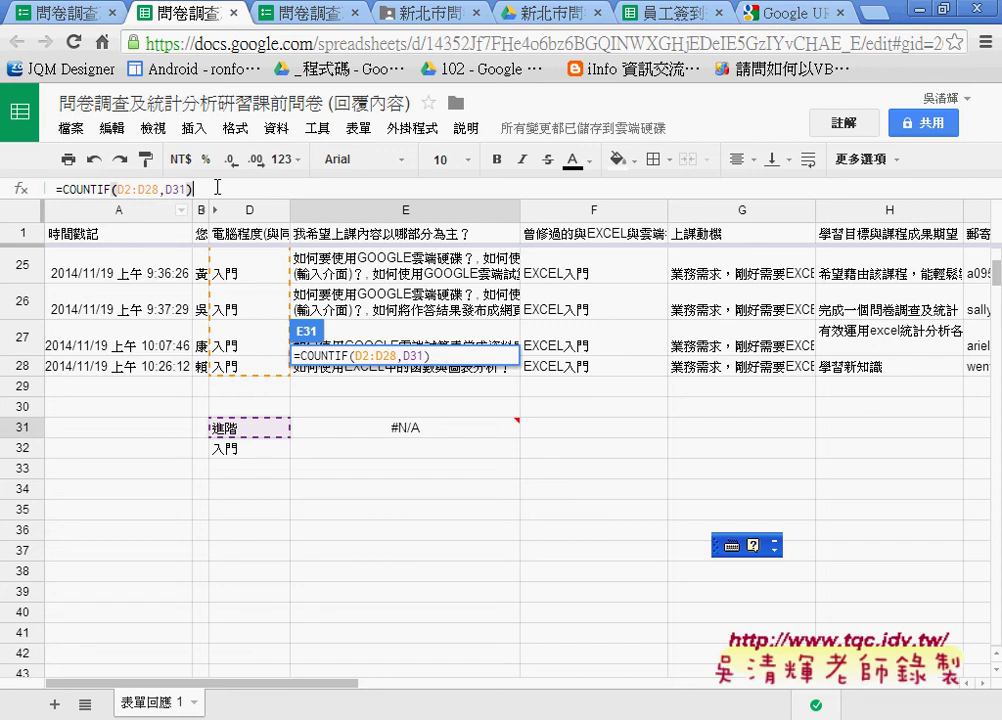
key(Return)
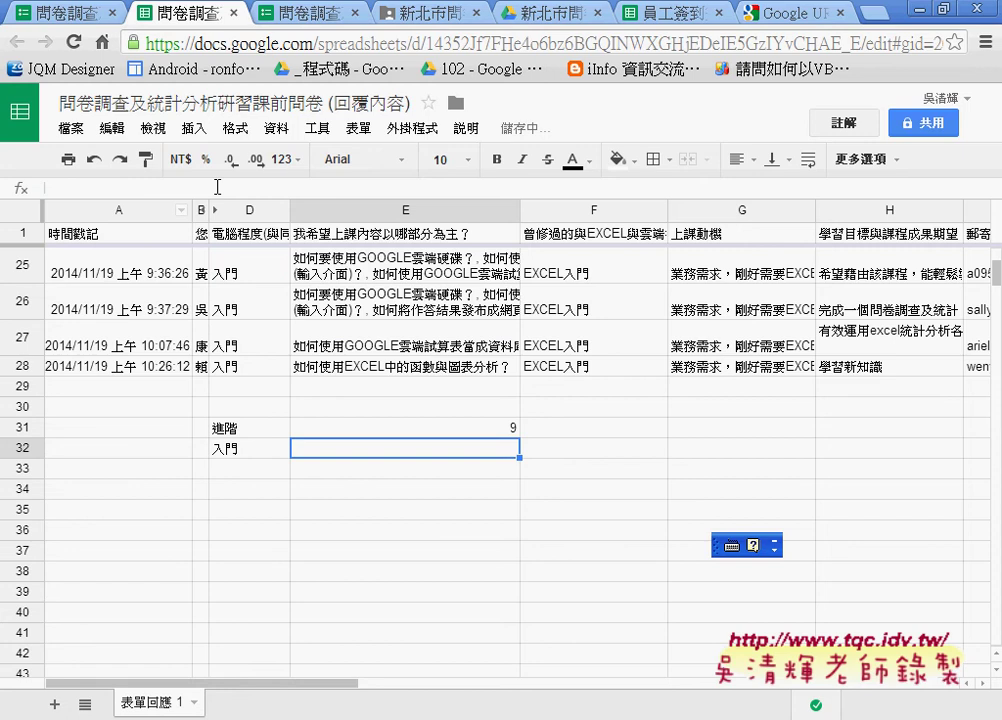
click(362, 433)
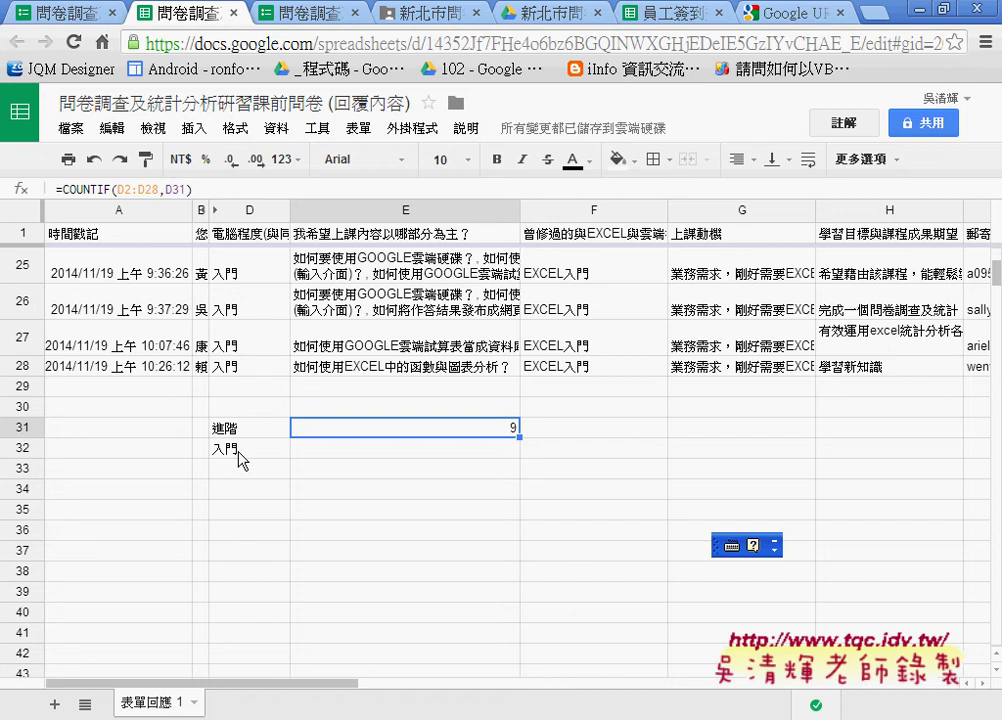
Step: Copy the COUNTIF into E32 with criterion D32, giving 18 入門 answers, then select D31:E32
click(198, 188)
drag(198, 188, 56, 188)
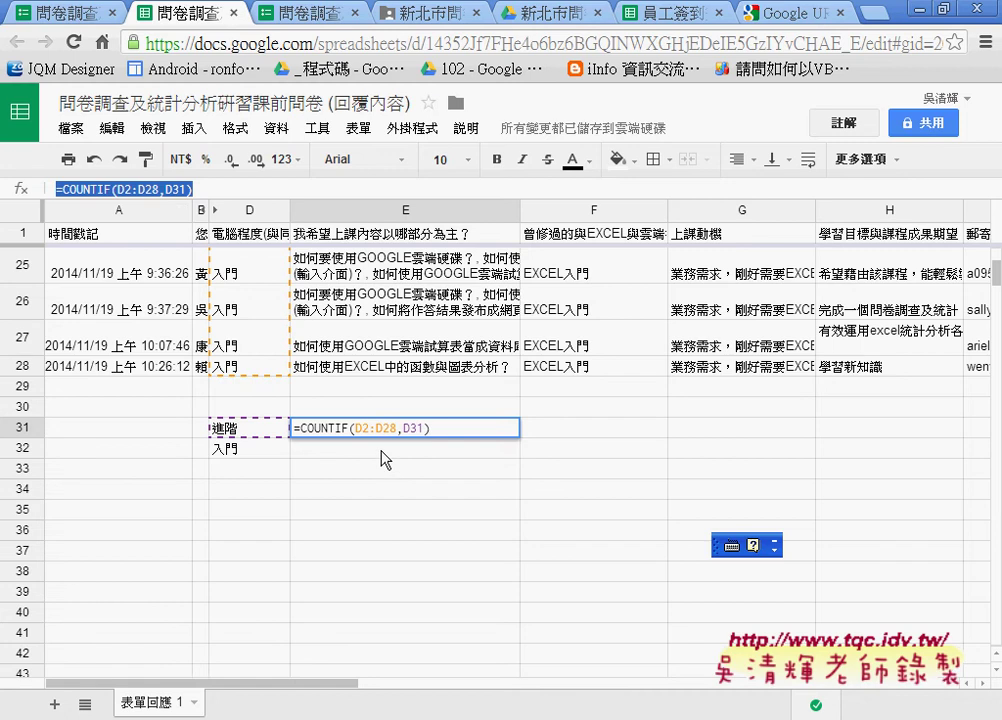
key(Return)
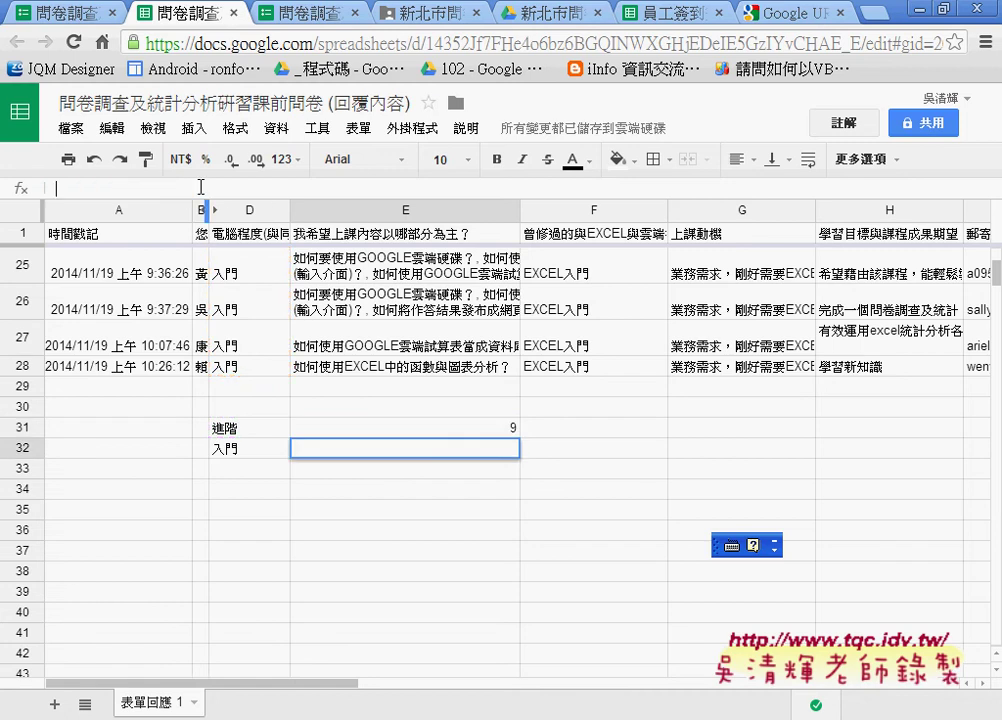
key(ctrl+v)
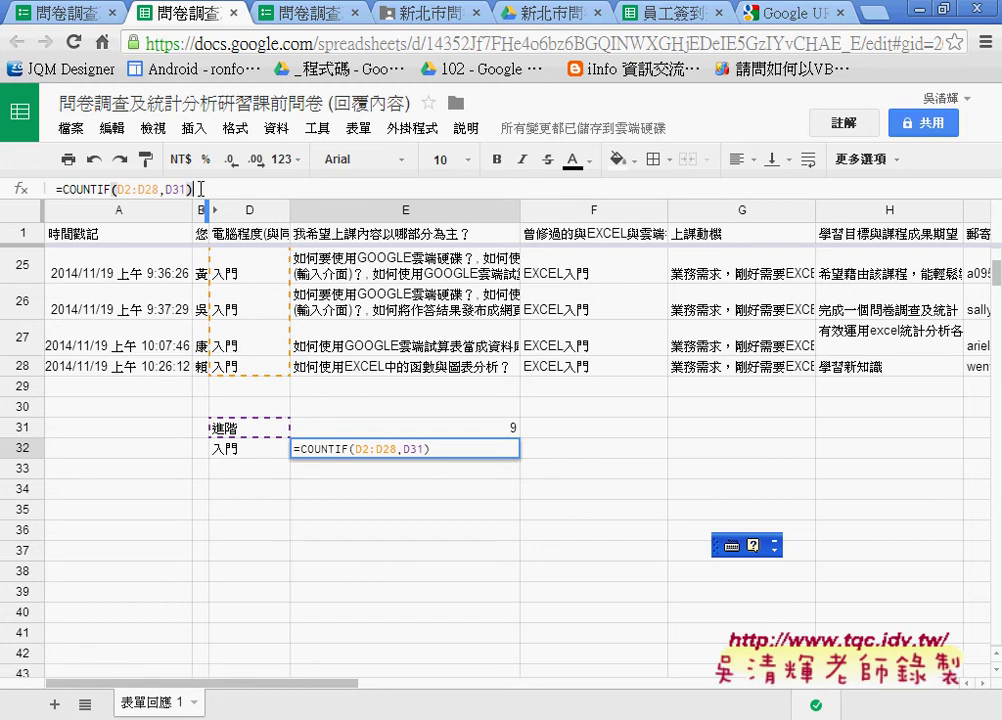
key(Left)
key(Left)
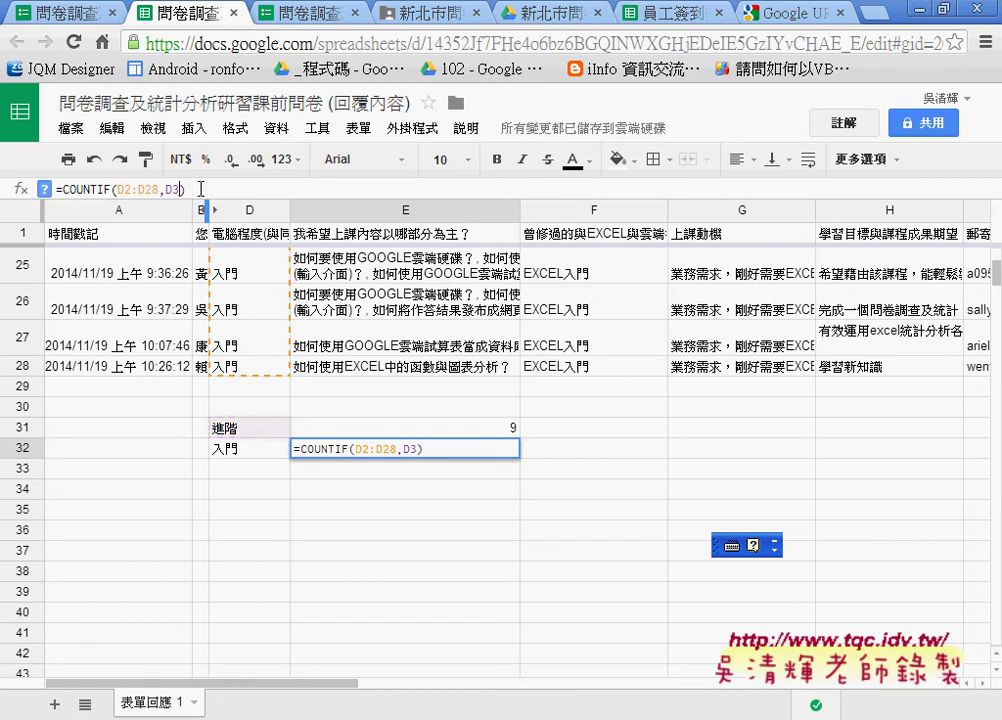
key(Delete)
text(2)
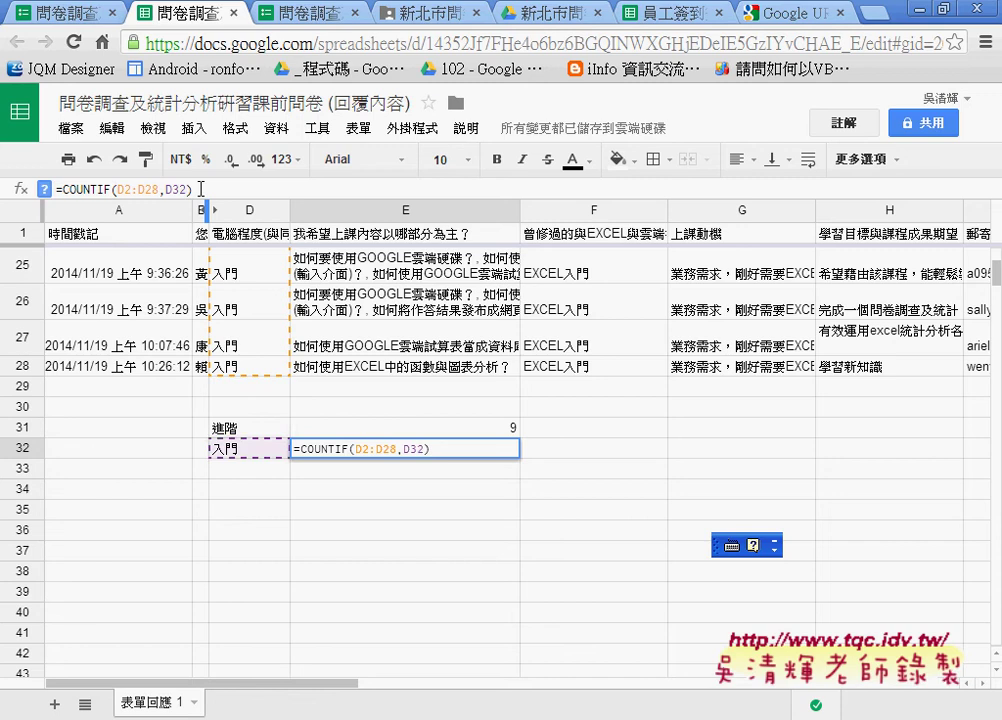
key(Return)
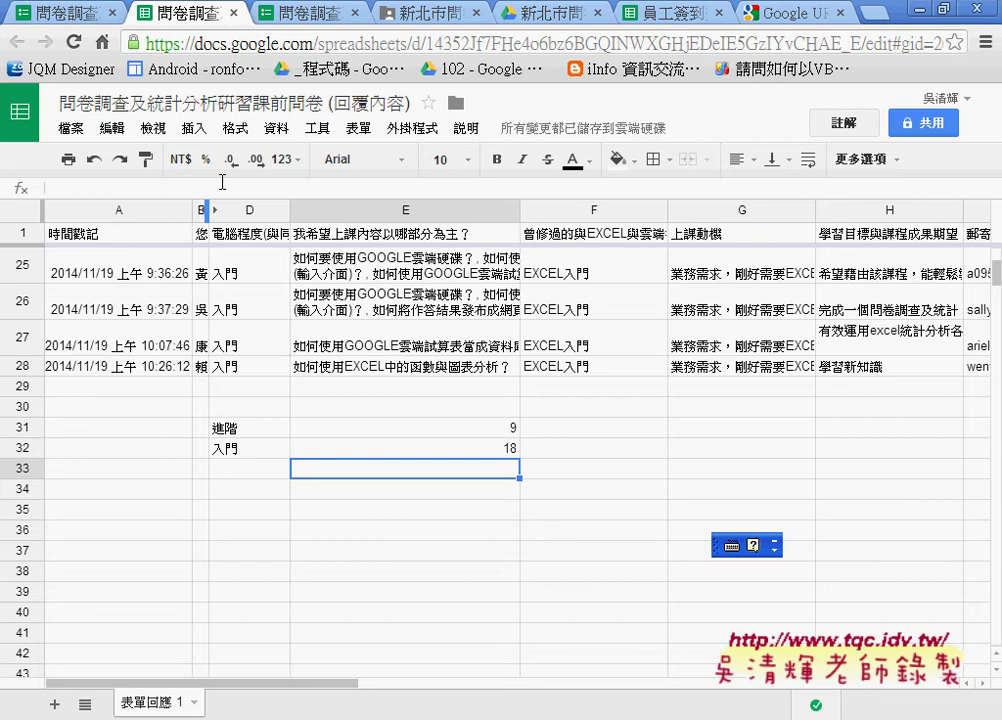
drag(258, 430, 413, 458)
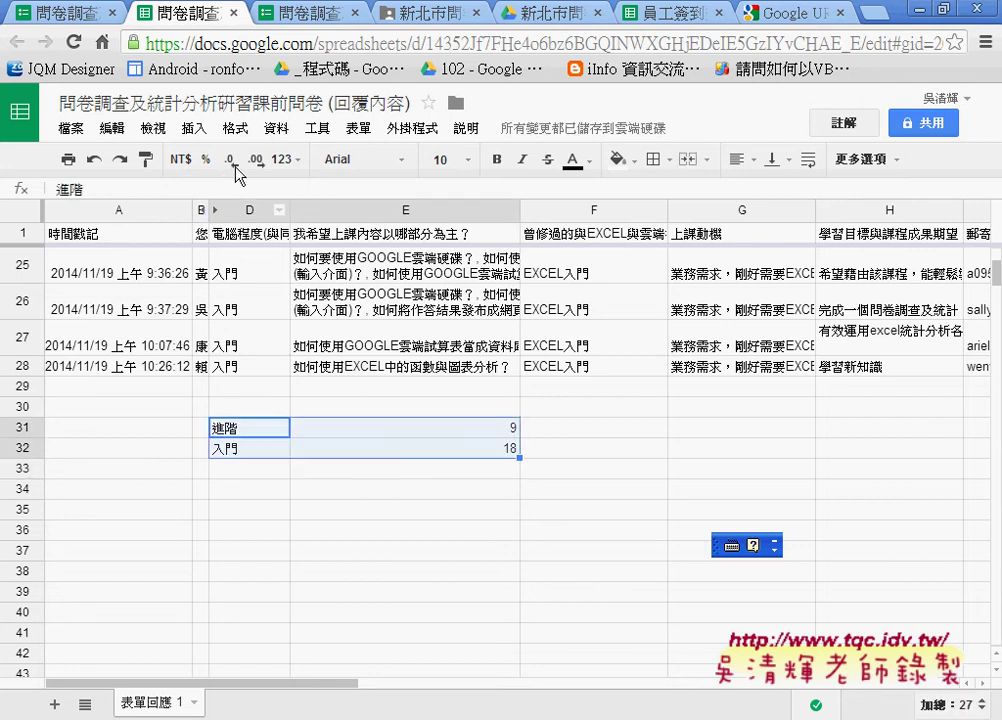
click(193, 130)
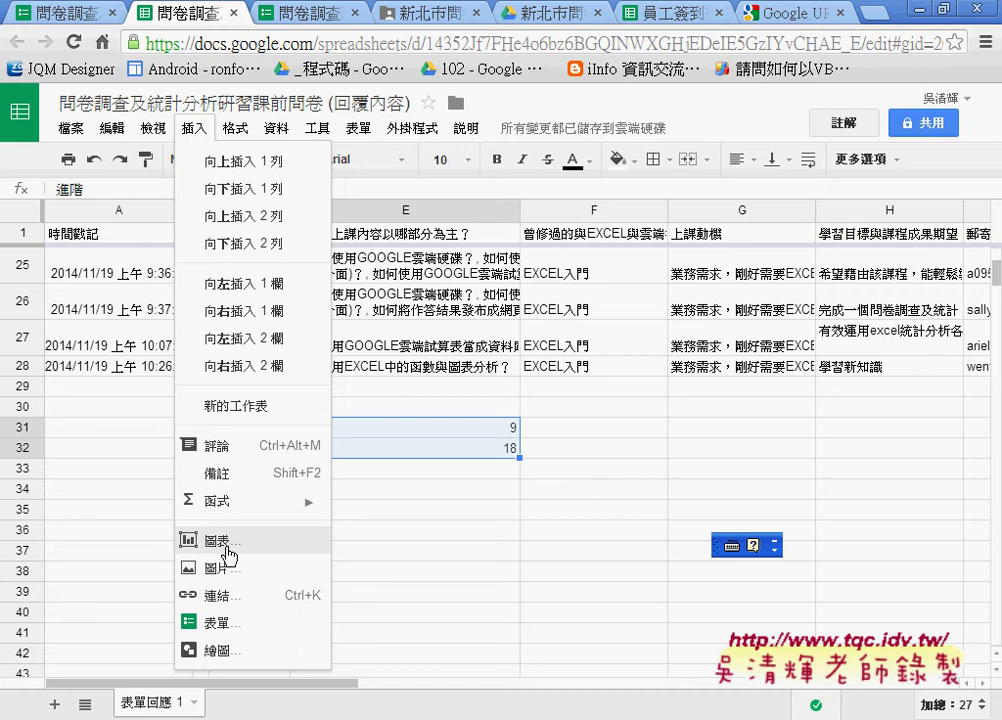
click(465, 428)
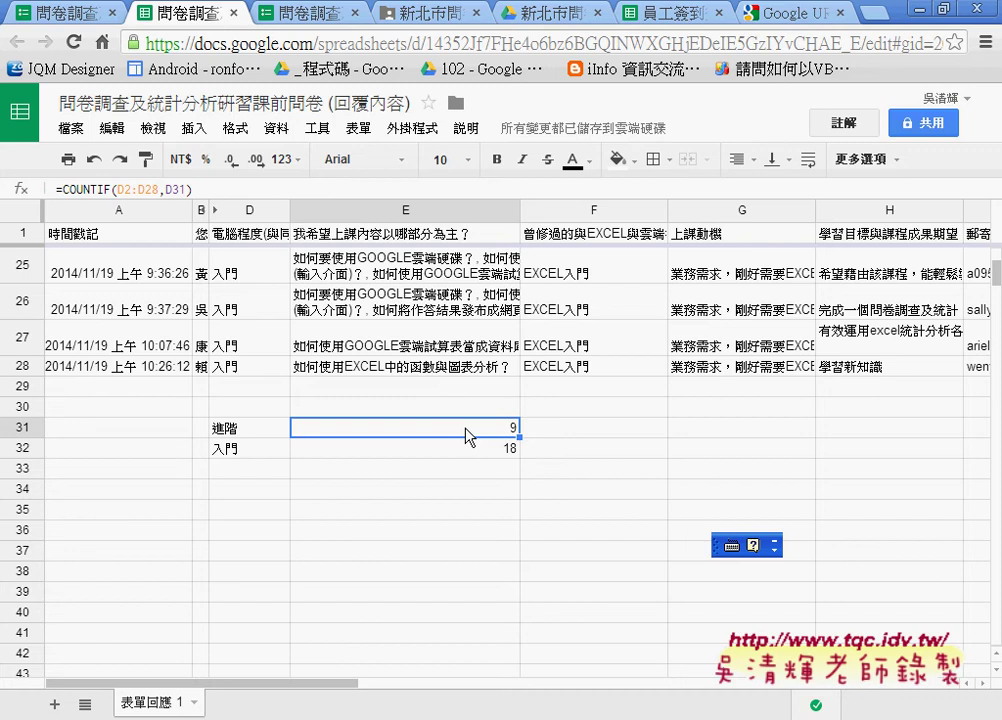
Step: Download the sheet as a Microsoft Excel (.xlsx) file and open it in Excel
click(72, 134)
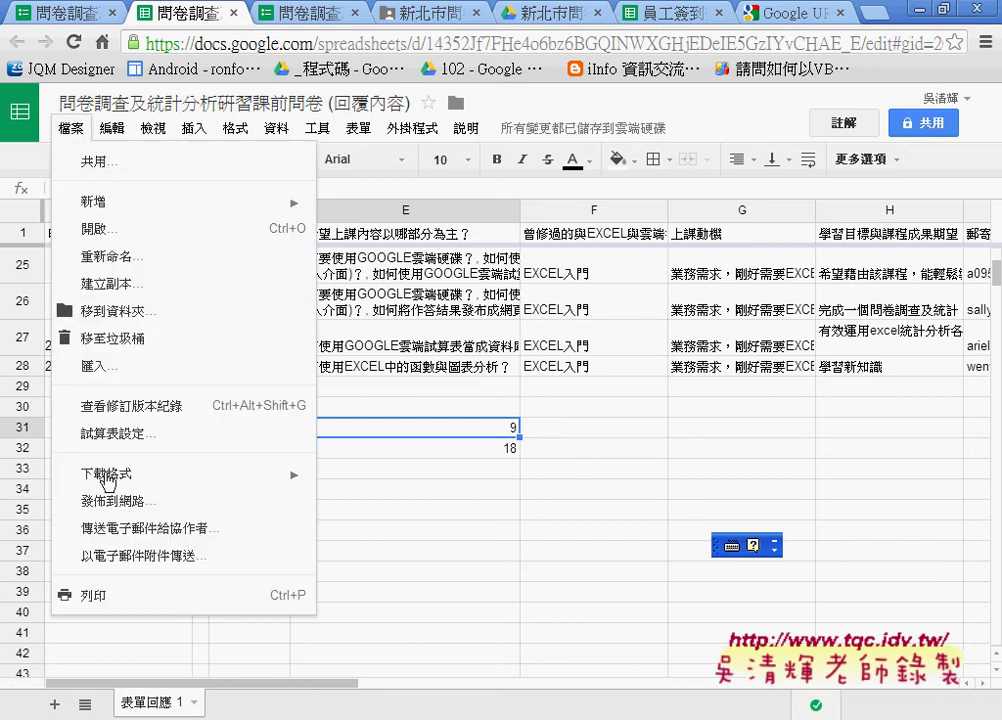
mouse_move(108, 483)
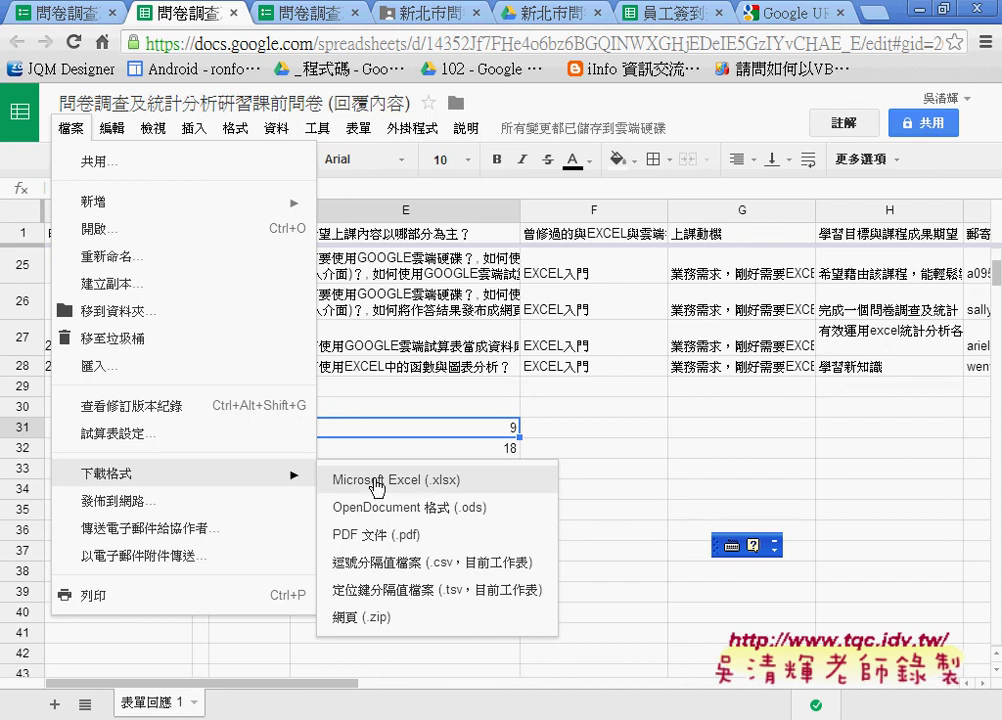
click(417, 484)
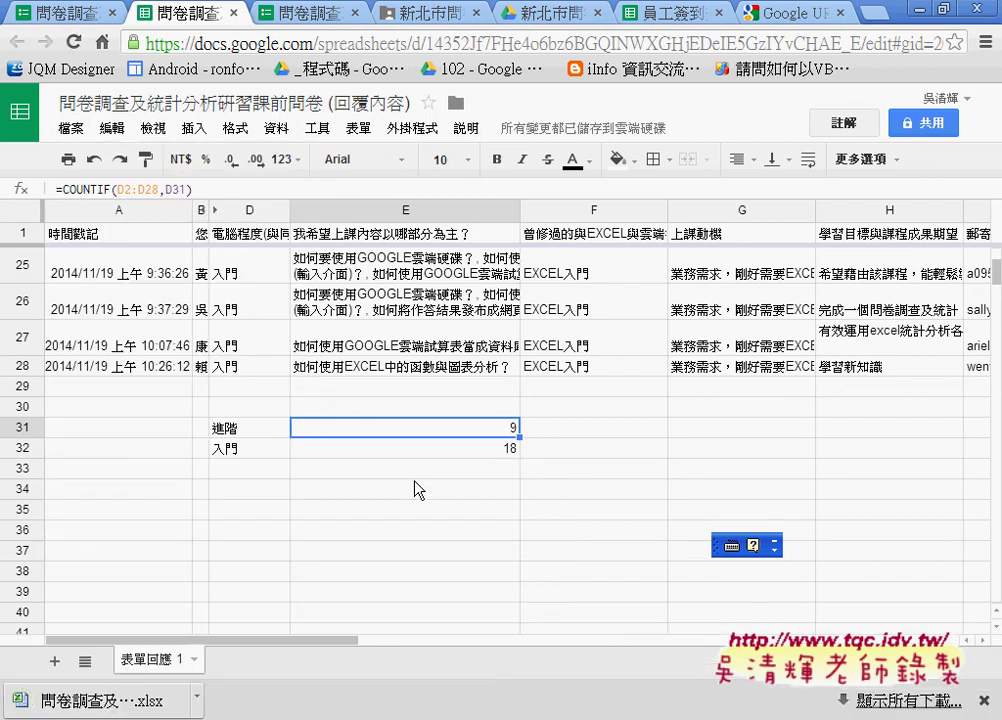
click(198, 697)
click(256, 581)
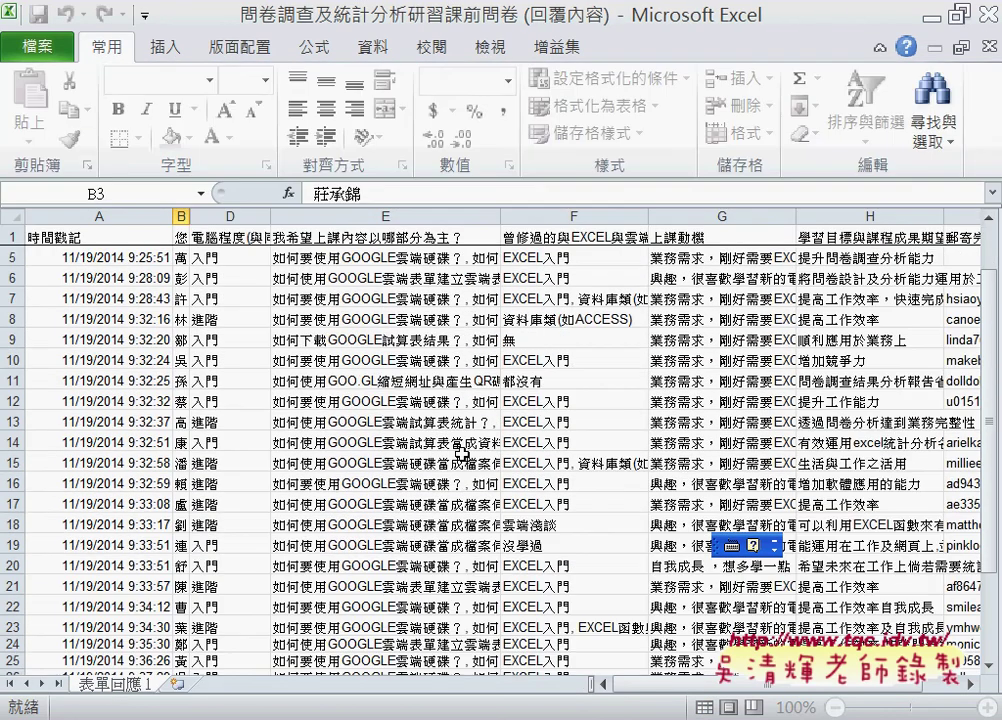
Step: Check the 進階 and 入門 counts in Excel, then close the workbook with 不要儲存 (Don't Save)
scroll(462, 460, down, 4)
scroll(462, 460, down, 1)
click(402, 465)
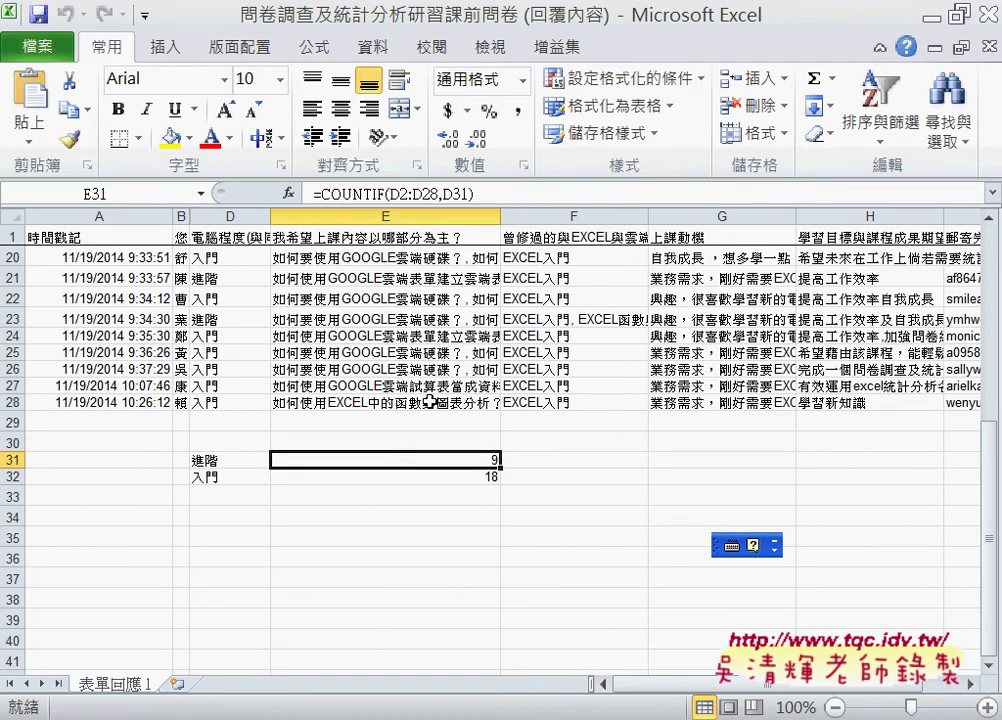
drag(412, 460, 413, 479)
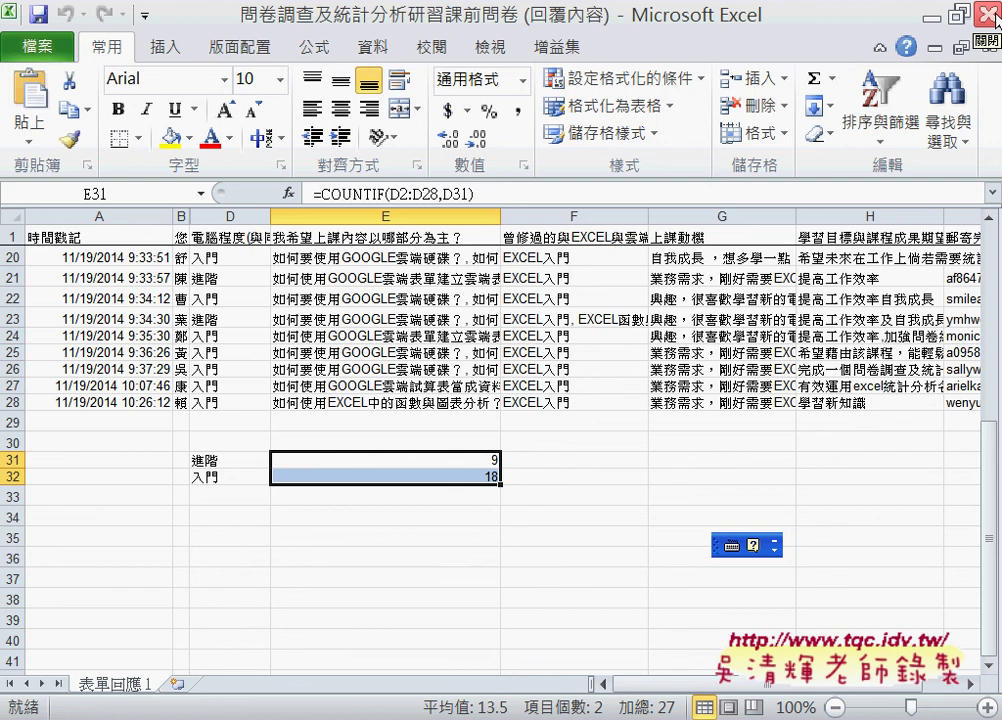
click(990, 14)
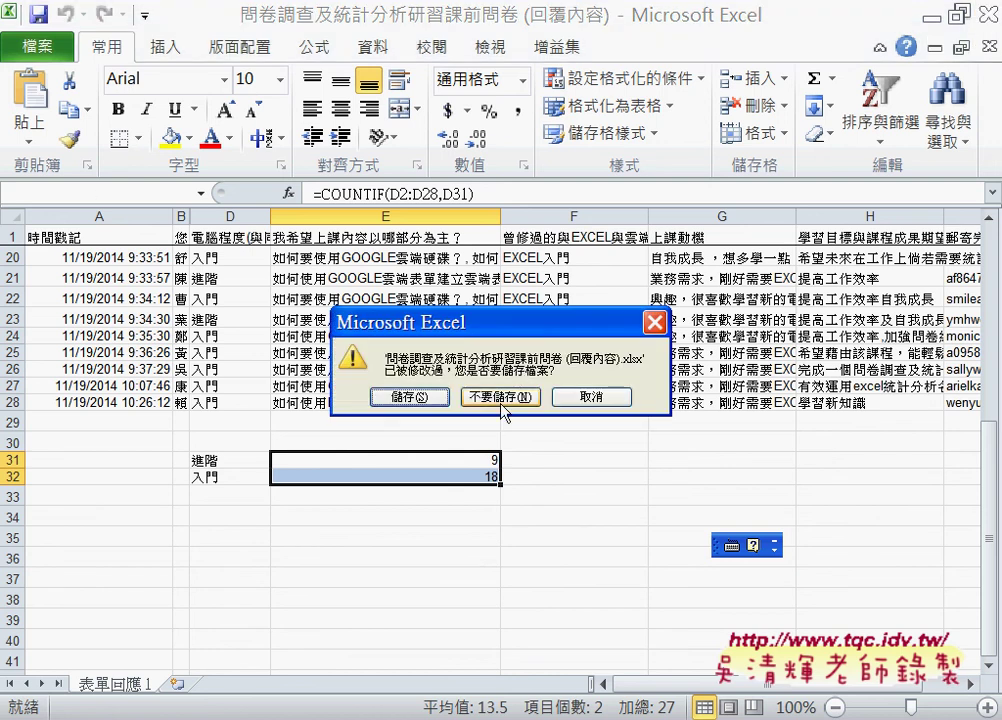
click(425, 462)
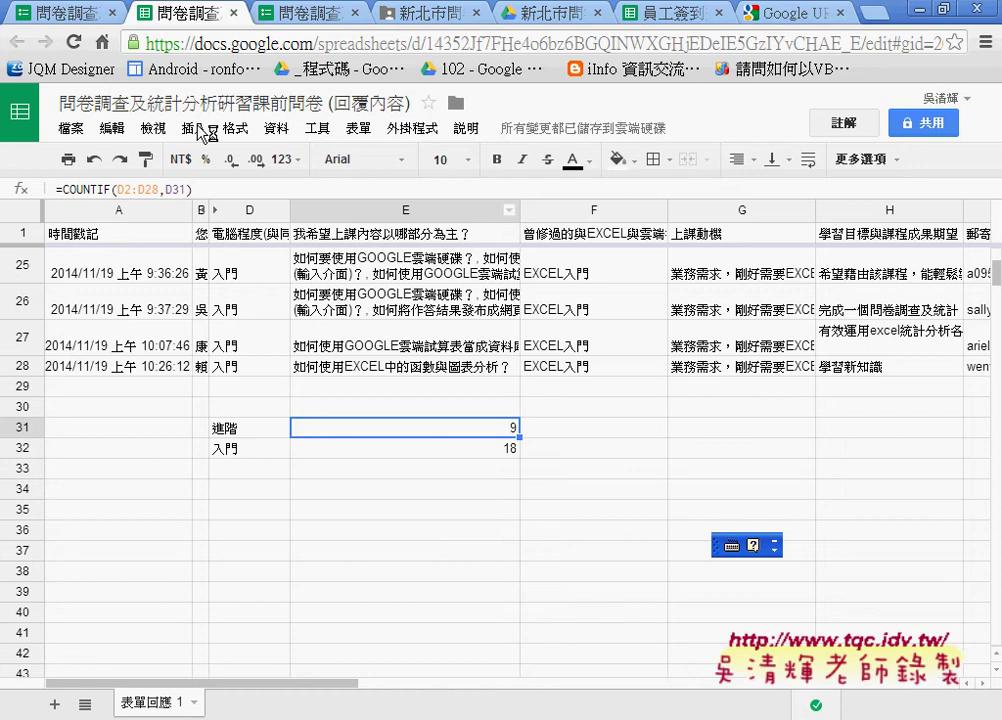
click(61, 22)
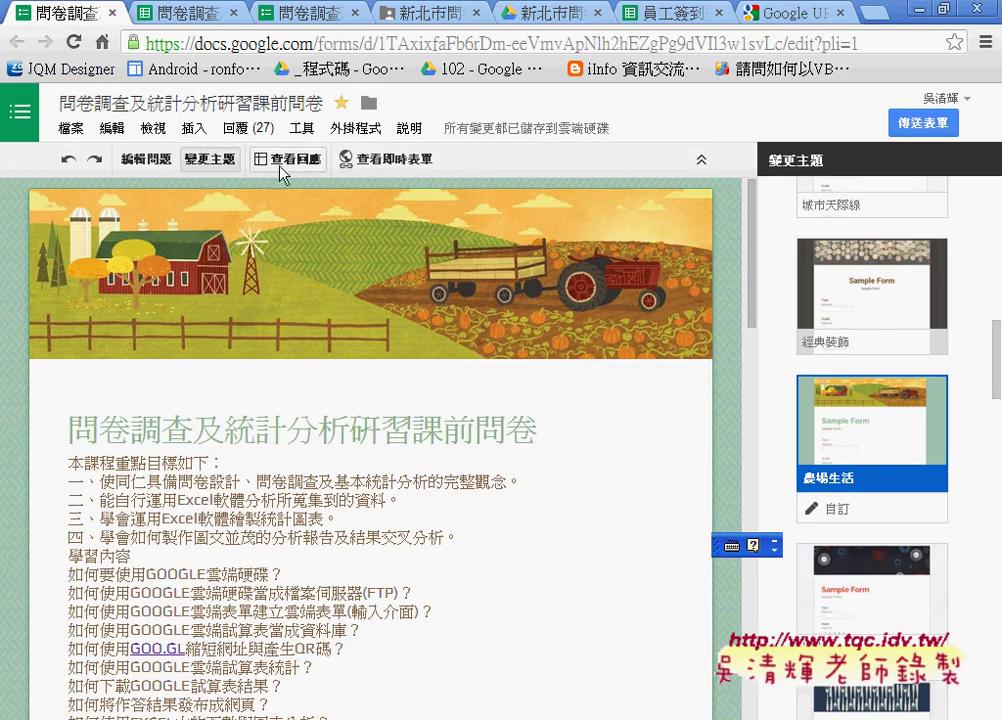
click(192, 11)
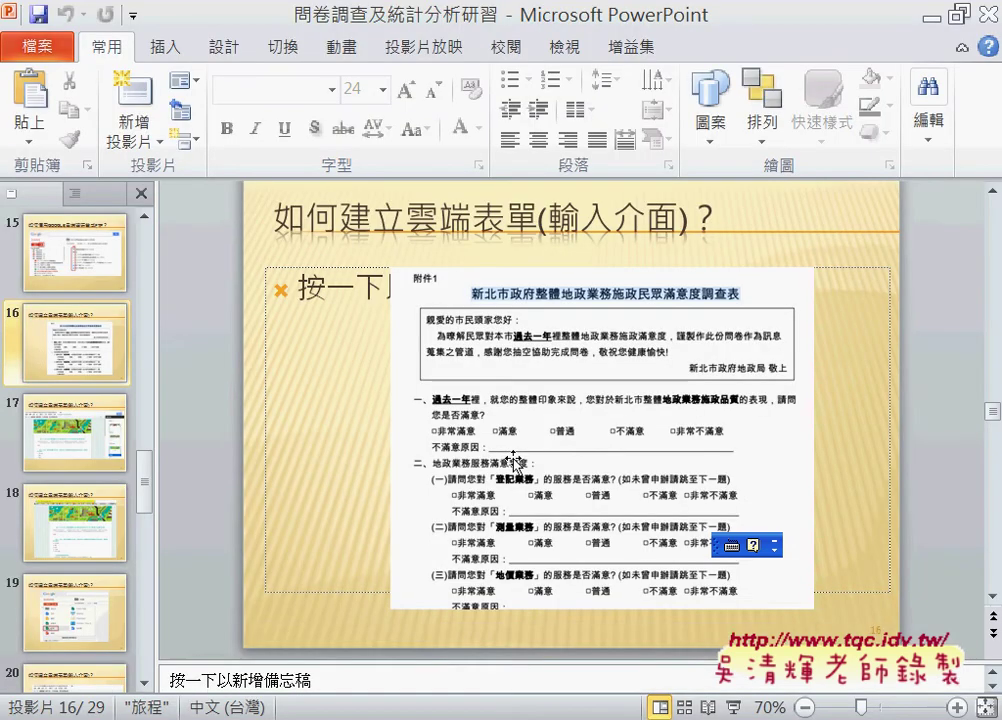
Step: On slide 10 (補充資料), select the goo.gl/J5RJ74 link, then return to Chrome
scroll(513, 463, up, 2)
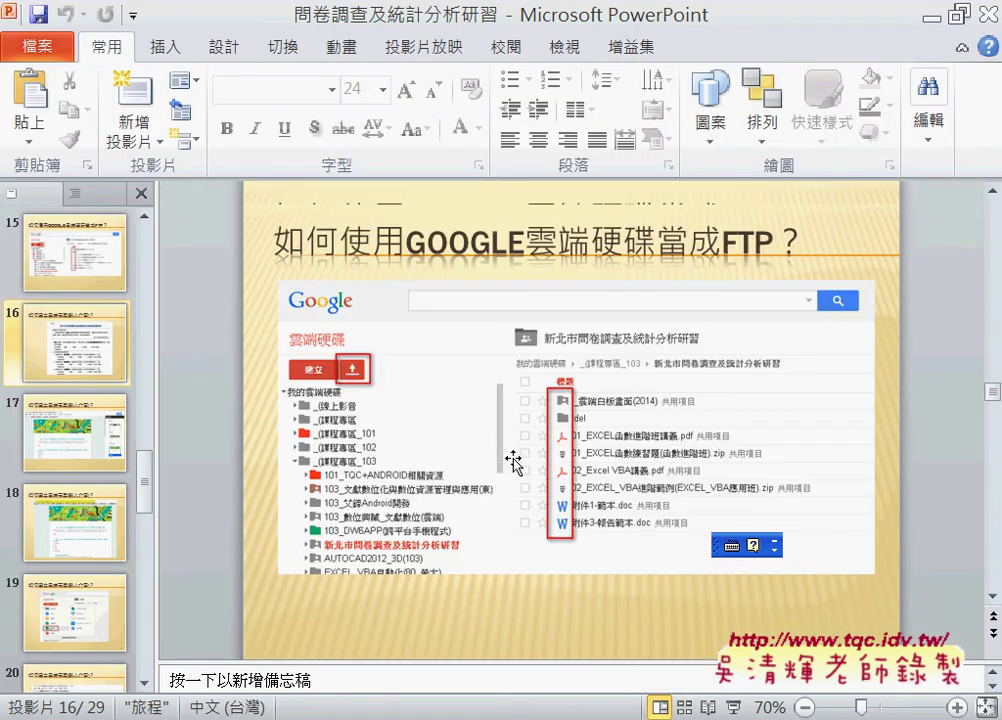
drag(144, 468, 144, 300)
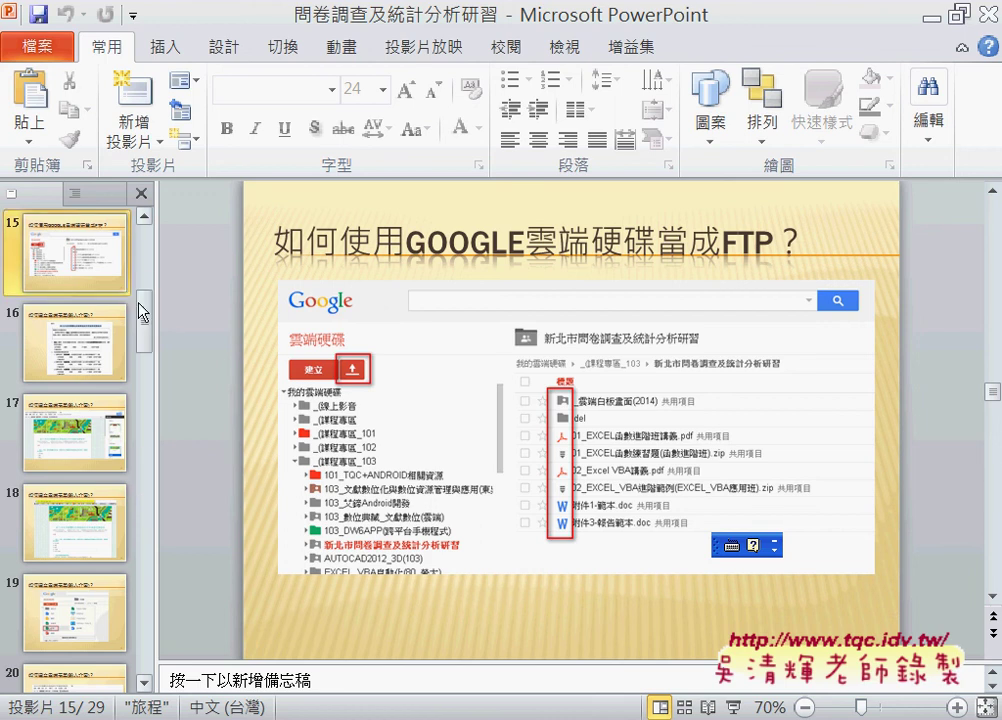
scroll(90, 400, down, 2)
scroll(75, 390, down, 1)
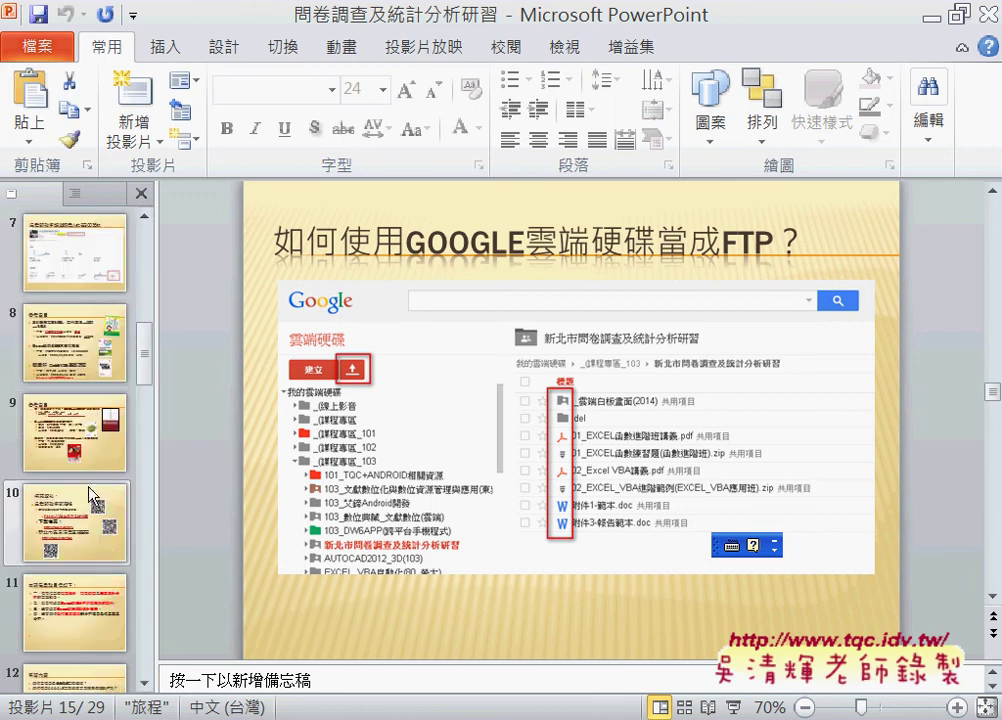
click(80, 515)
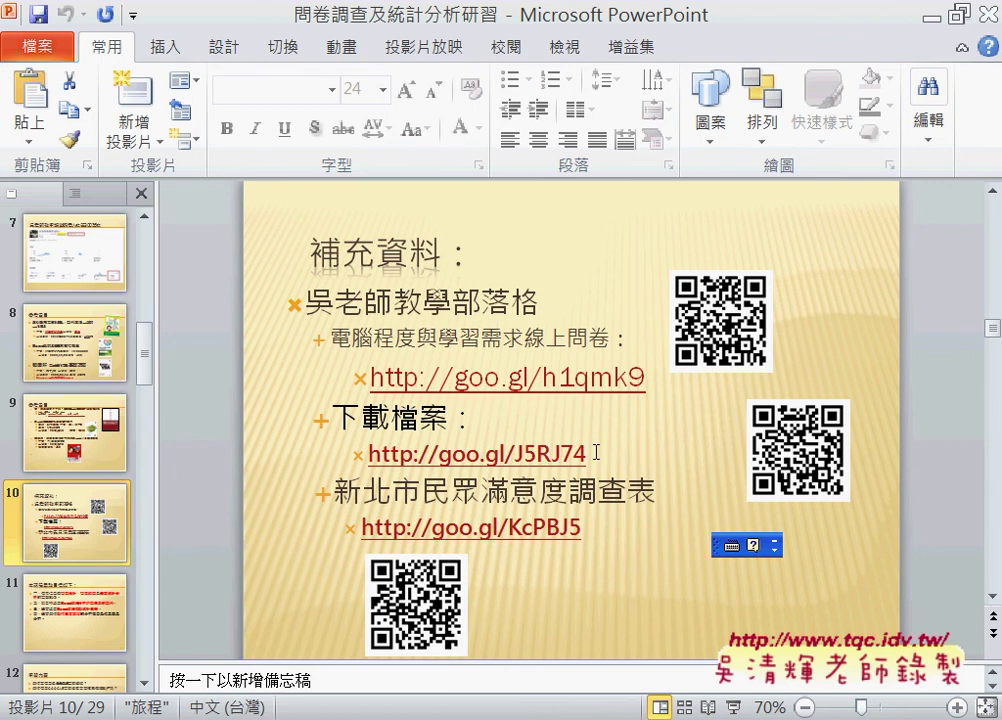
drag(596, 453, 440, 455)
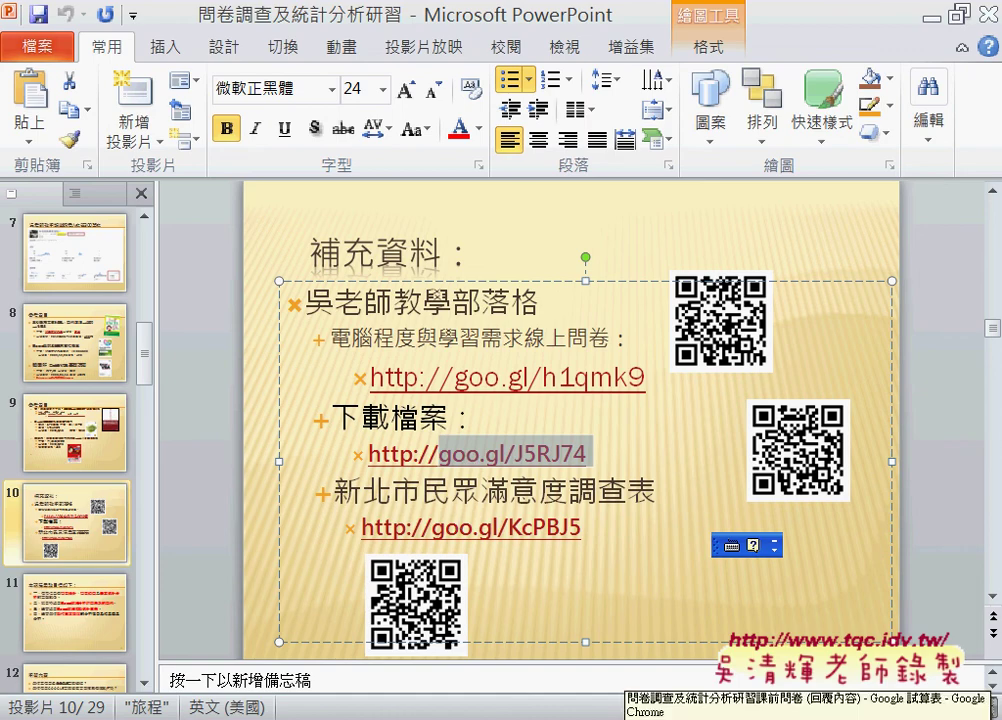
click(780, 719)
Step: Paste the goo.gl/J5RJ74 link into a new tab to load the 新北市問卷調查及統計分析研習 Drive folder
click(873, 20)
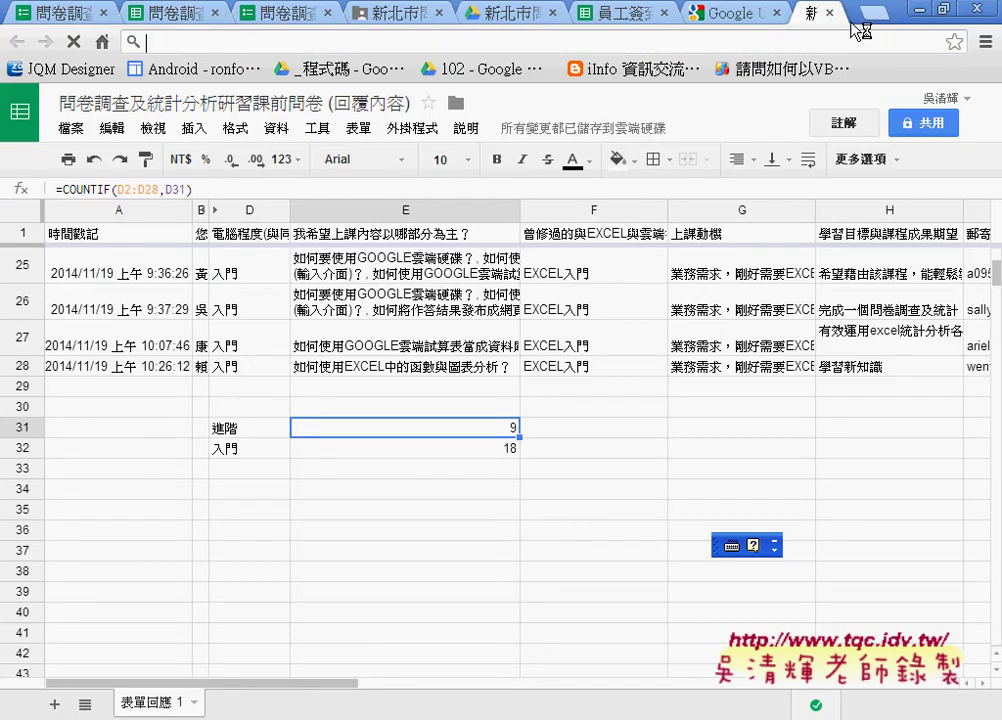
right_click(580, 38)
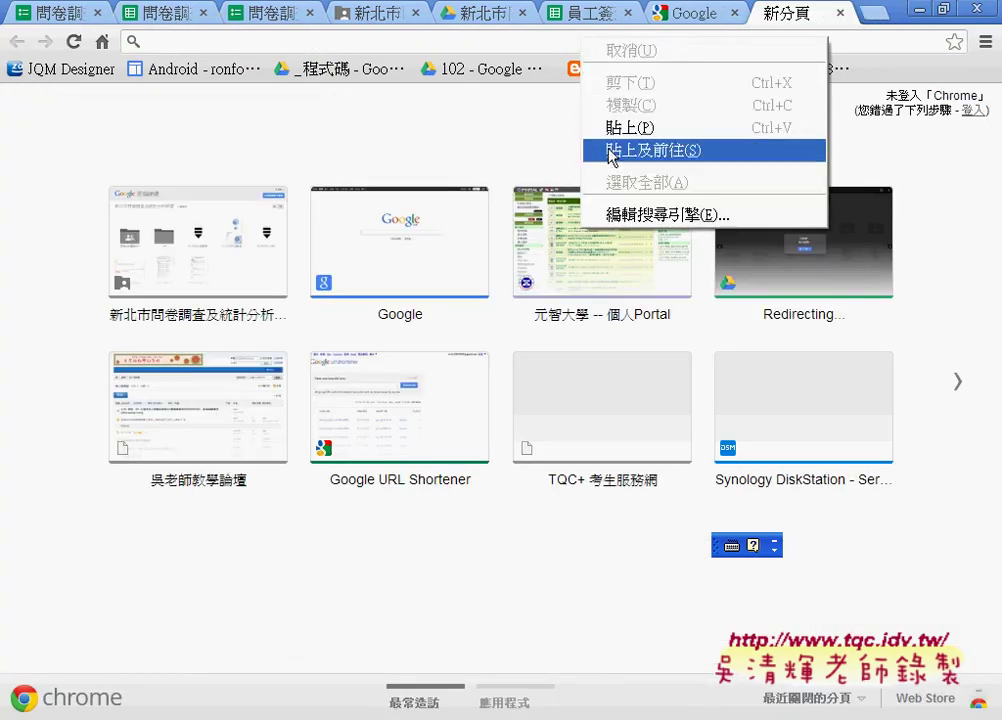
click(615, 151)
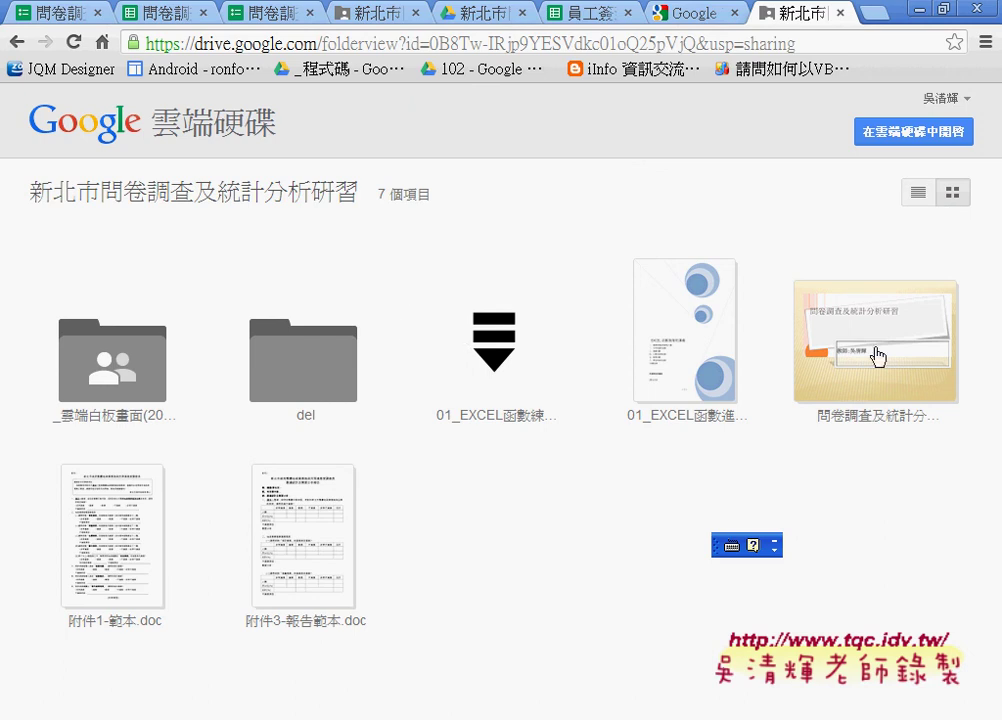
click(112, 552)
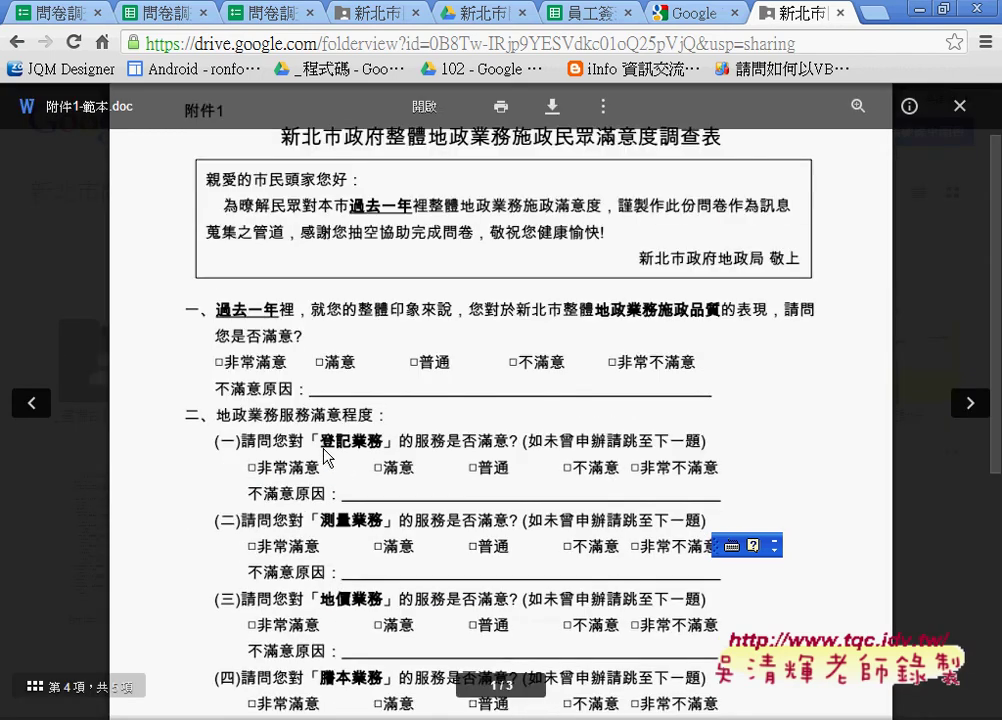
scroll(323, 455, up, 1)
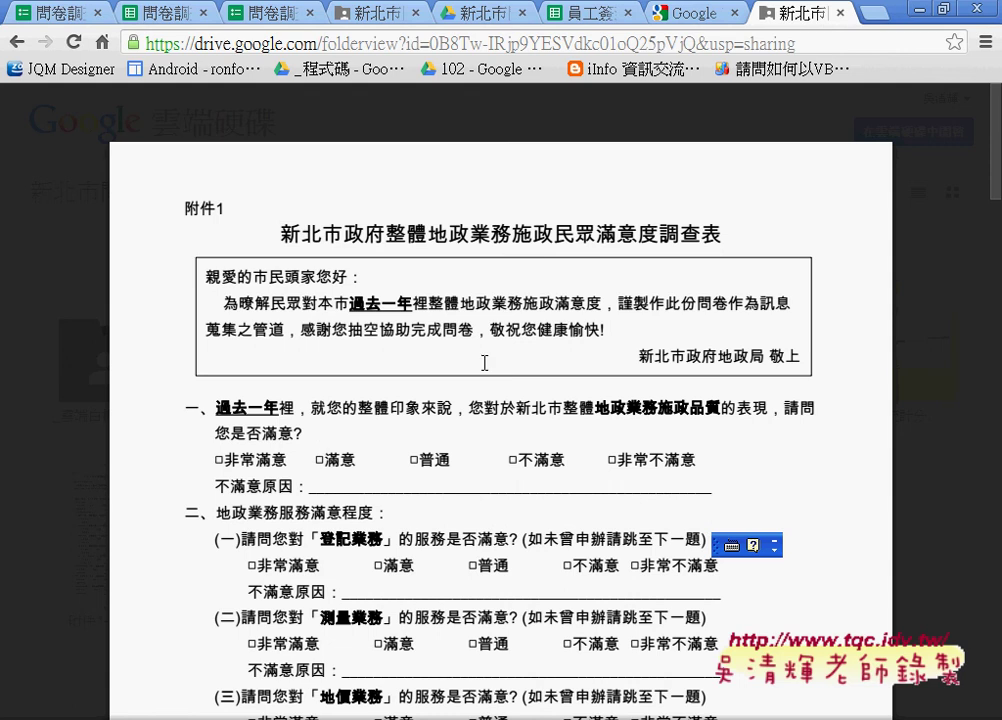
click(966, 100)
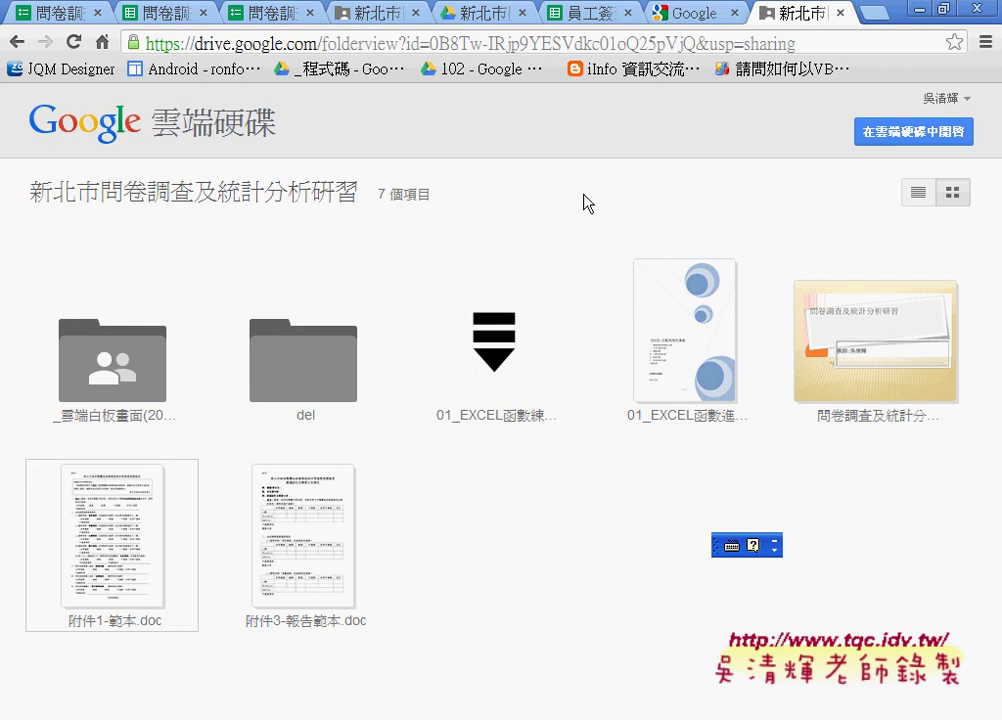
Step: View the Forms editor and the live form, then return to the responses spreadsheet
click(62, 20)
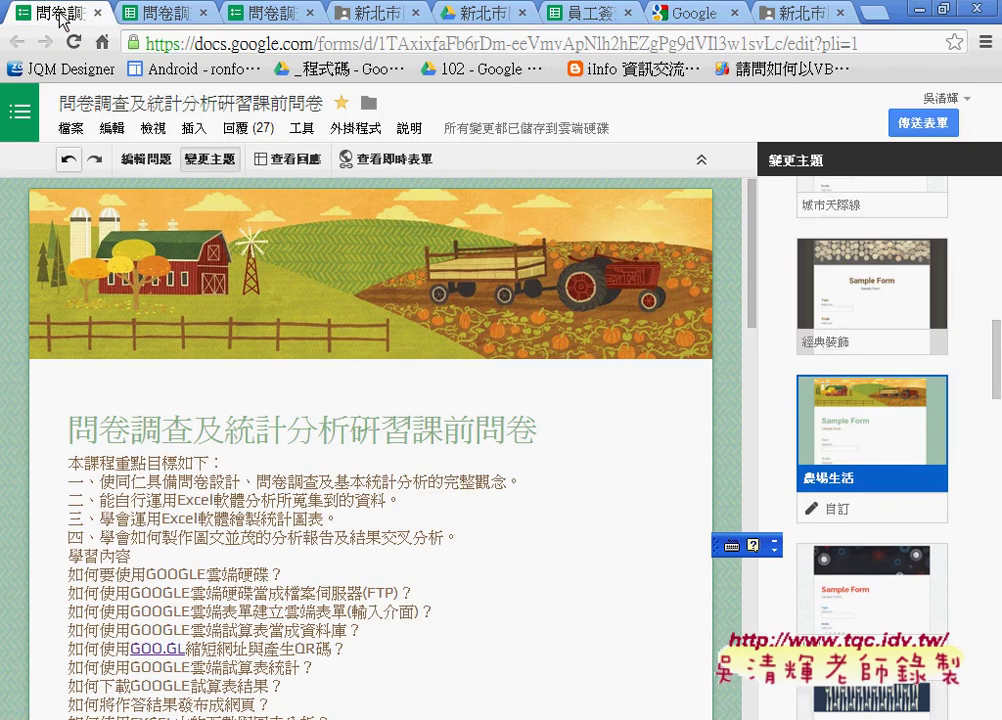
click(260, 15)
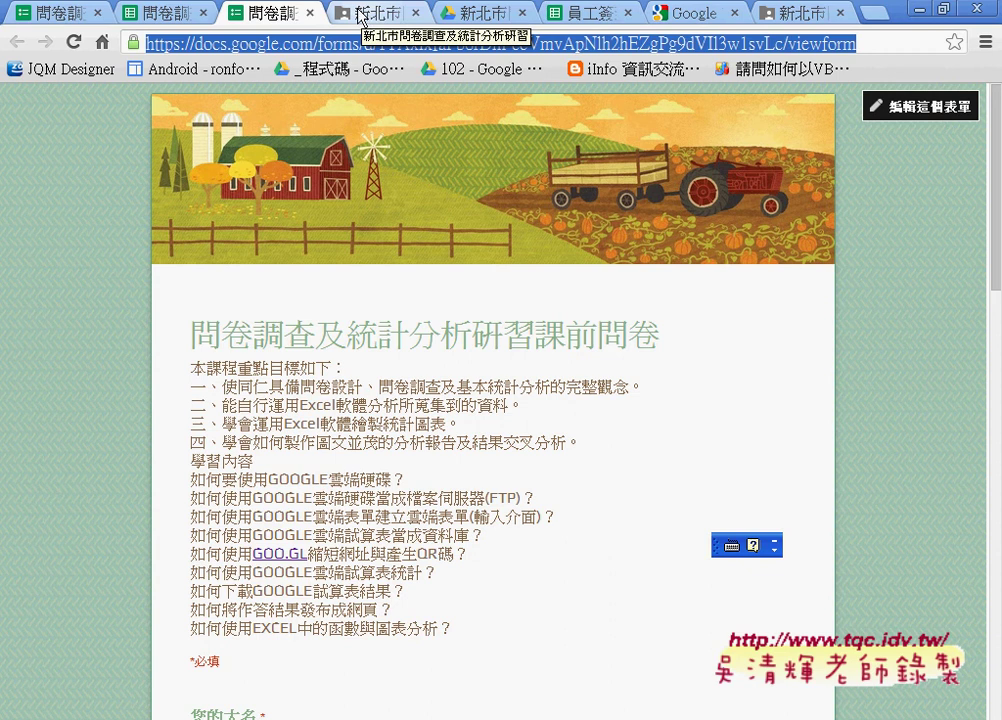
click(150, 13)
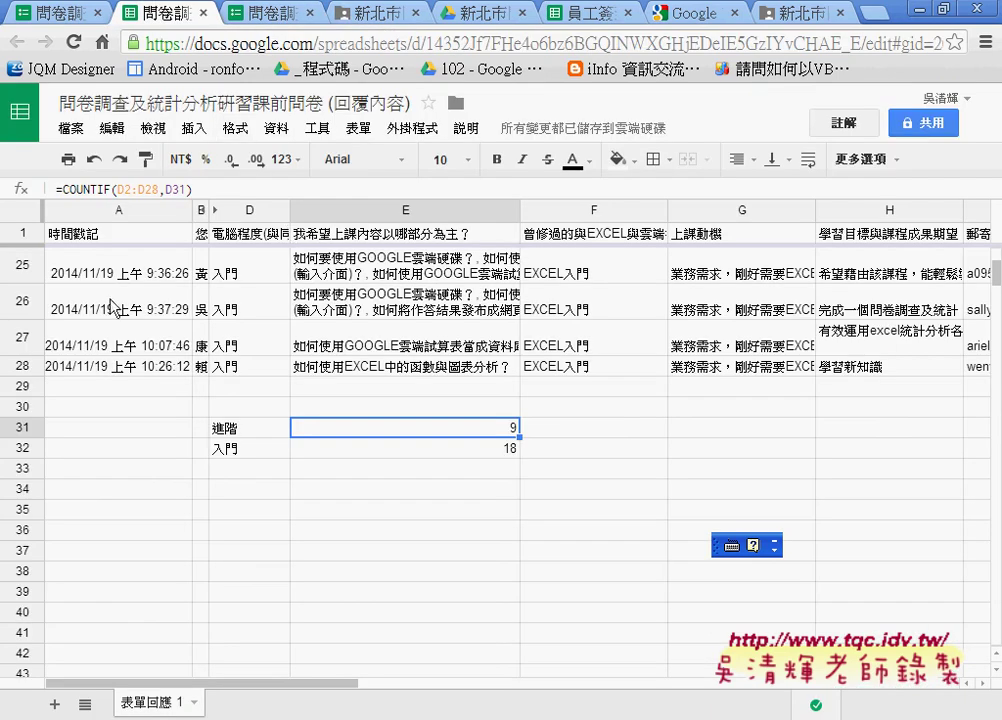
Step: Check the D31:E32 total, then open the downloaded 問卷調查及統計分析研習課前問卷 (回覆內容) workbook from Downloads
mouse_move(284, 428)
mouse_down()
mouse_move(484, 466)
mouse_move(479, 436)
mouse_up()
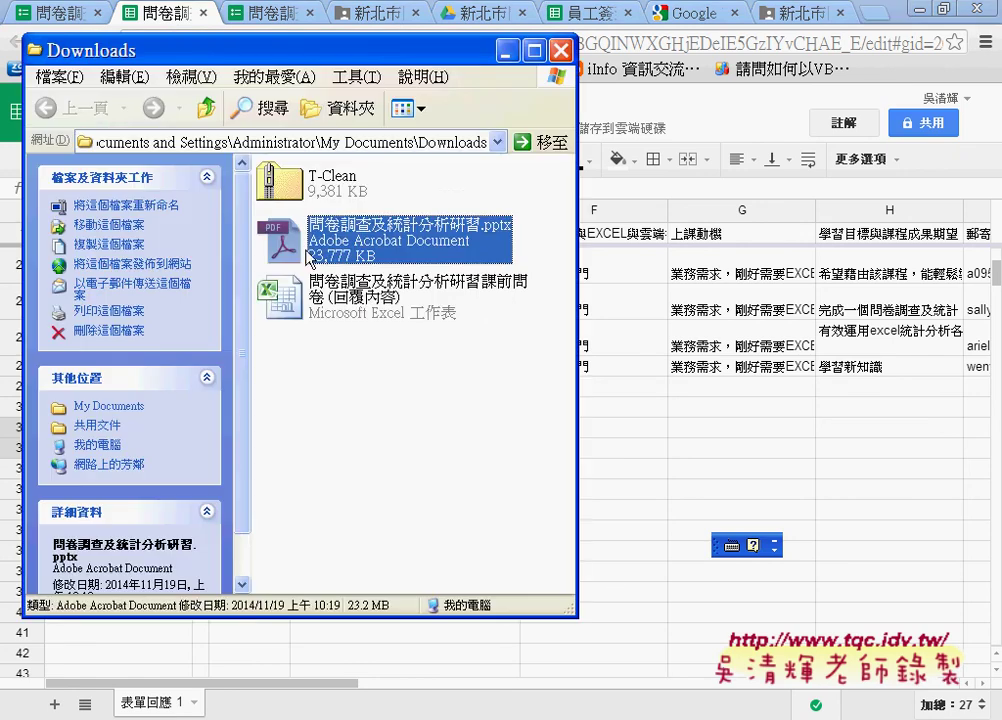
click(291, 310)
double_click(291, 312)
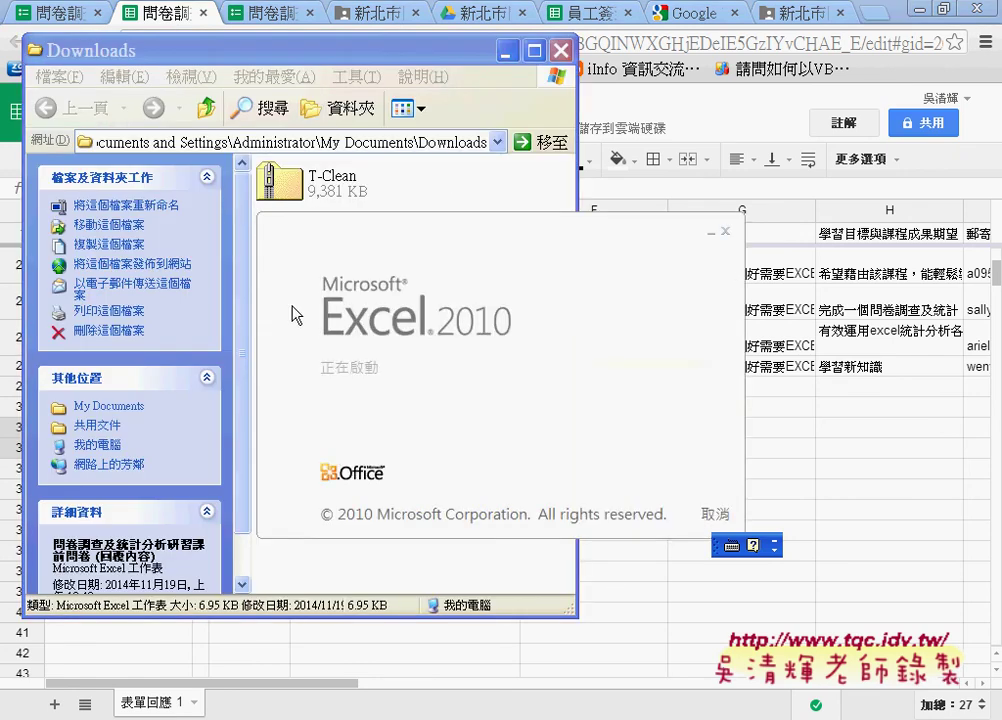